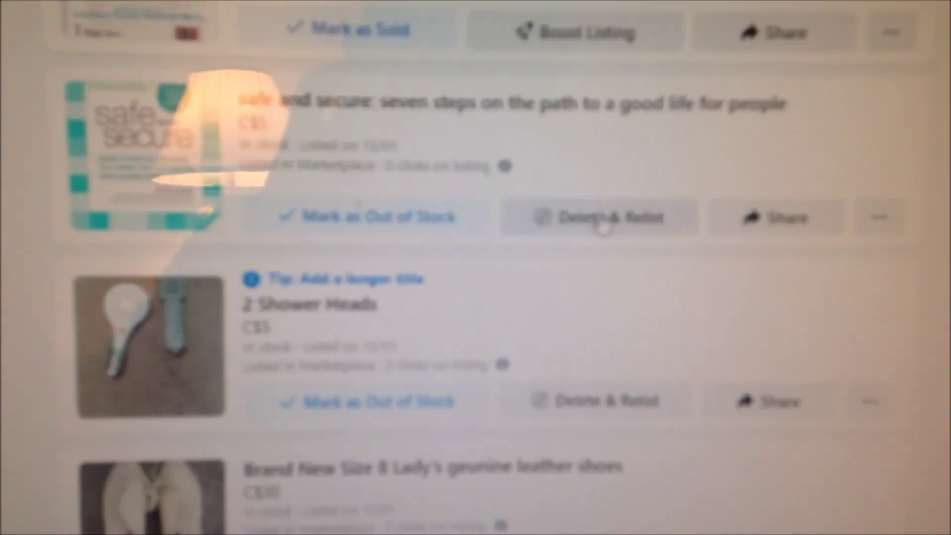
Delete and relist the 'safe and secure' book listing from the seller dashboard.
left_click(601, 217)
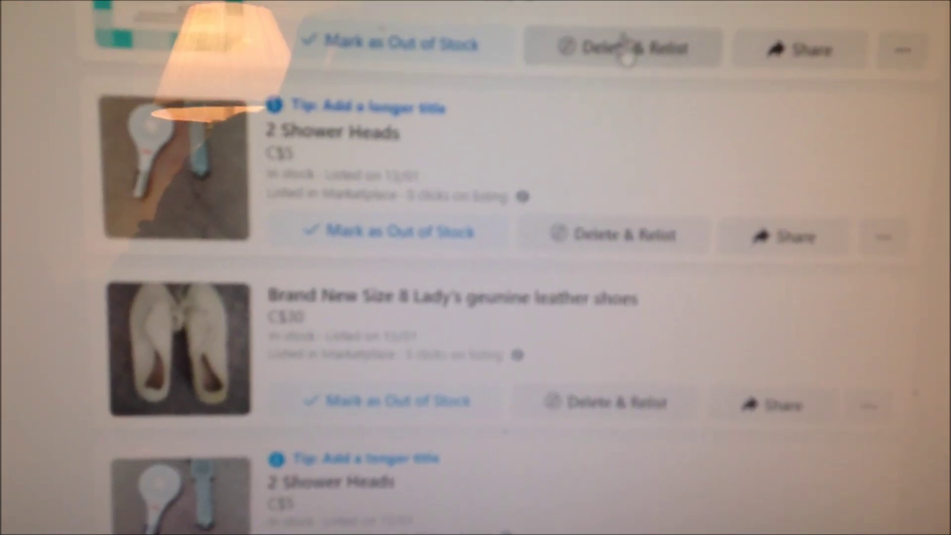